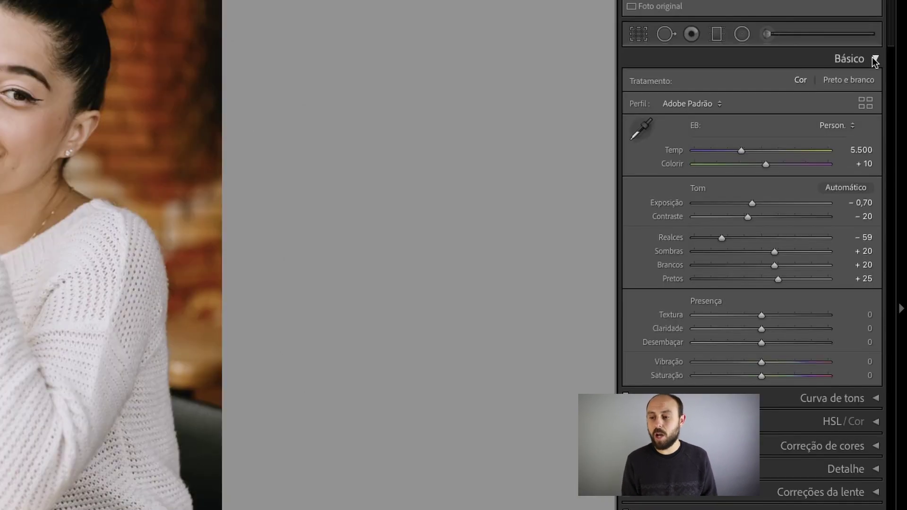
Try darker and brighter global exposure on the portrait, and undo the changes.
left_click(889, 105)
left_click(874, 59)
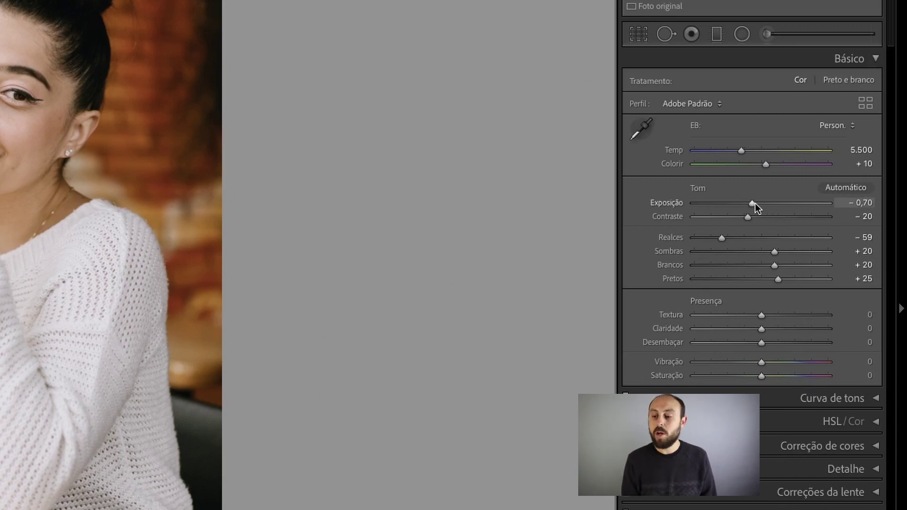
left_click_drag(756, 204, 742, 204)
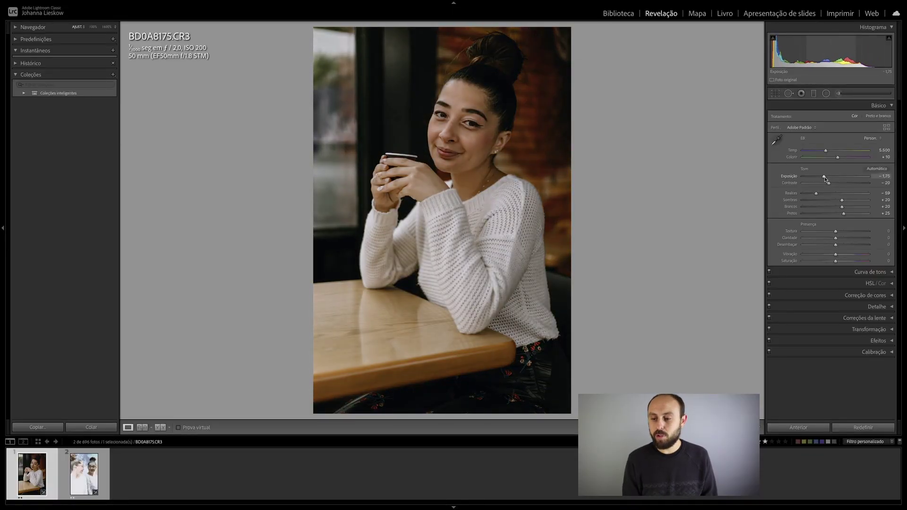
key("ctrl+z")
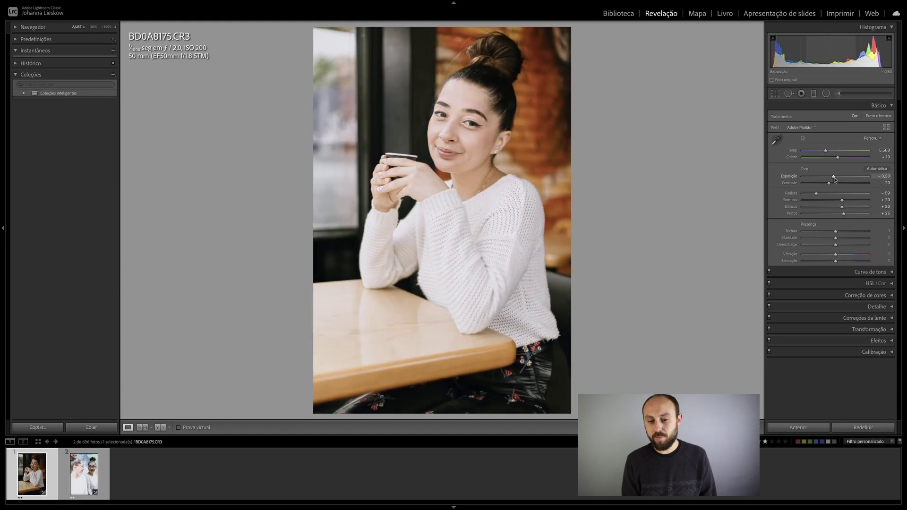
key("ctrl+z")
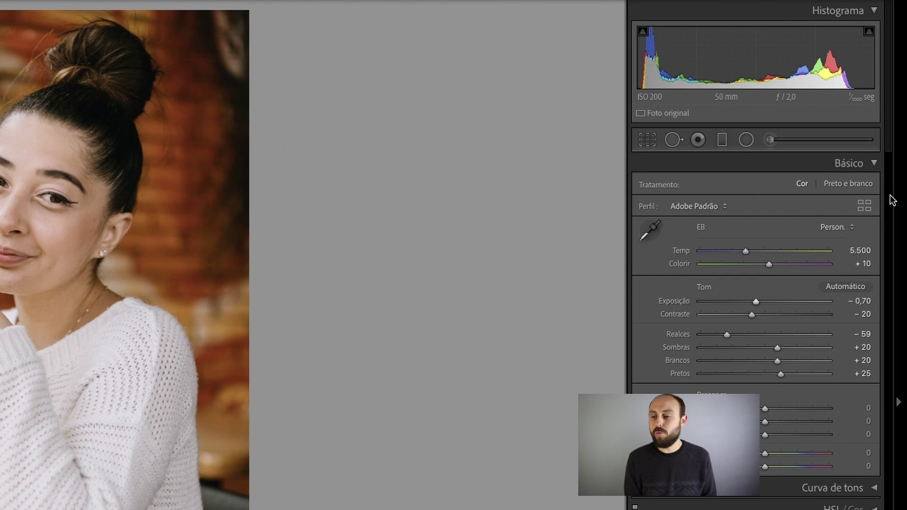
Collapse the basic adjustments, look through the radial filter's settings and close the tool.
left_click(875, 163)
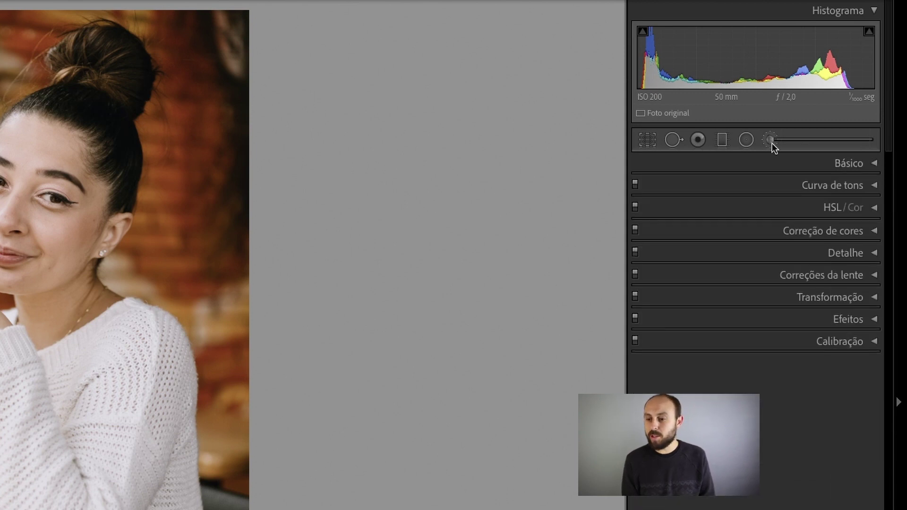
left_click(747, 143)
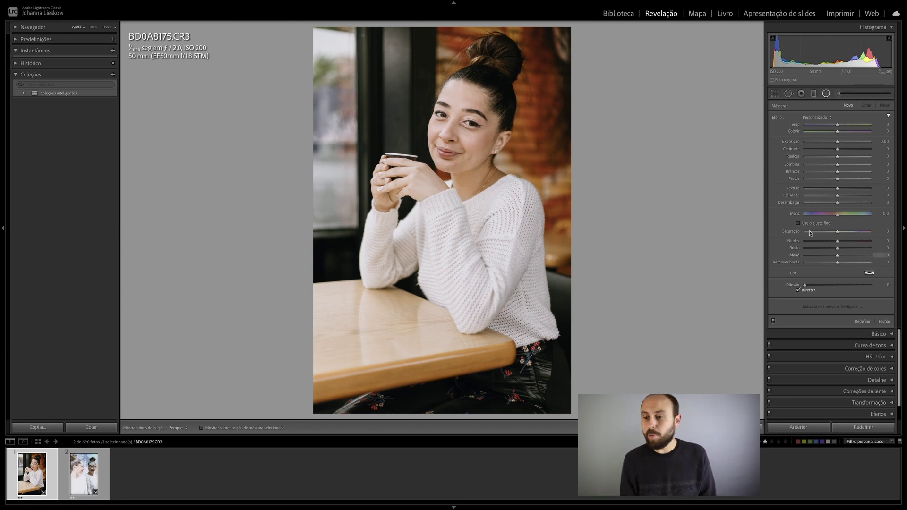
left_click(828, 94)
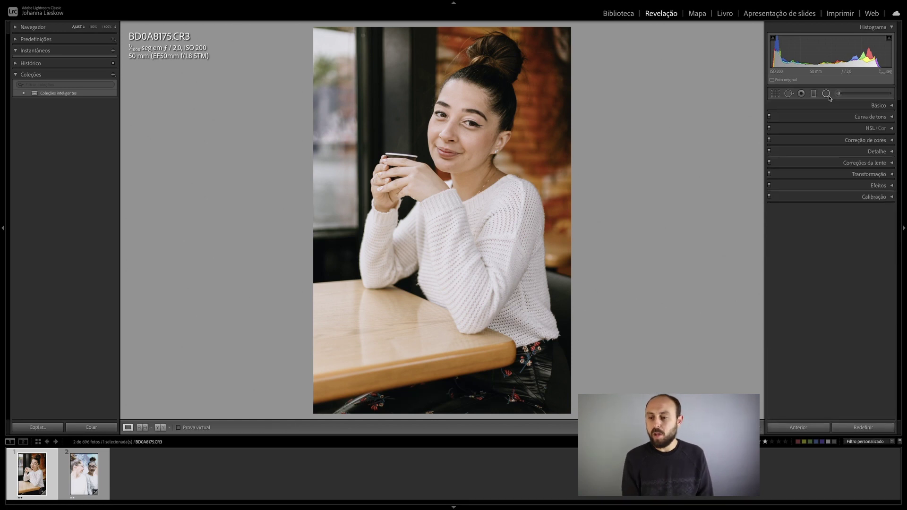
Lower the portrait's global exposure to −1,30 in the basic adjustments.
left_click(892, 106)
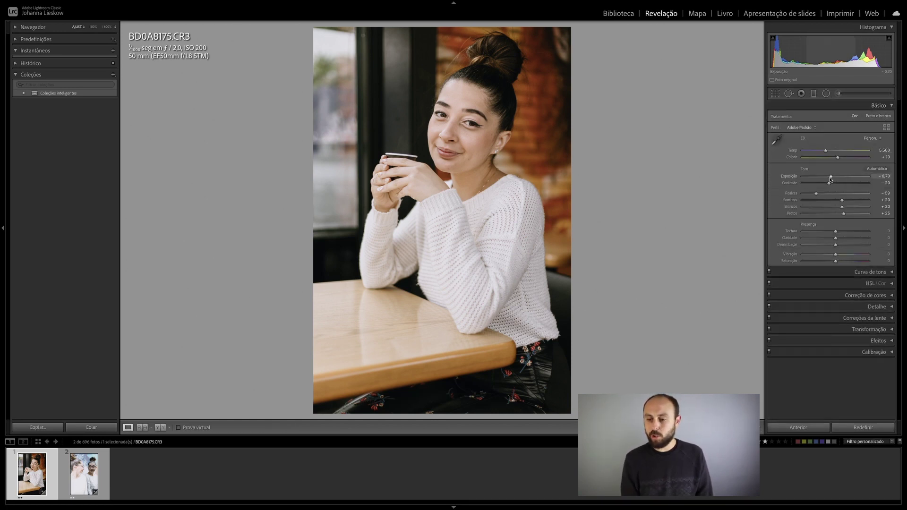
scroll(831, 178, "down", 10)
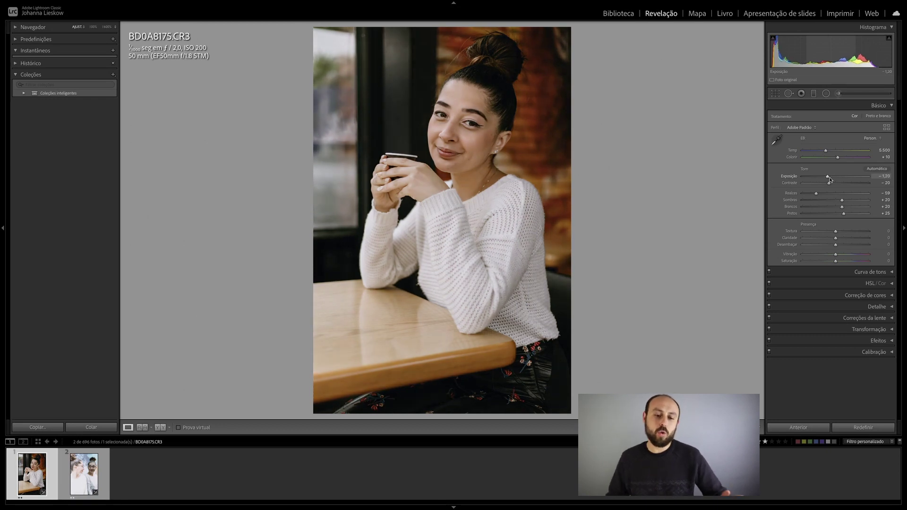
scroll(830, 179, "down", 2)
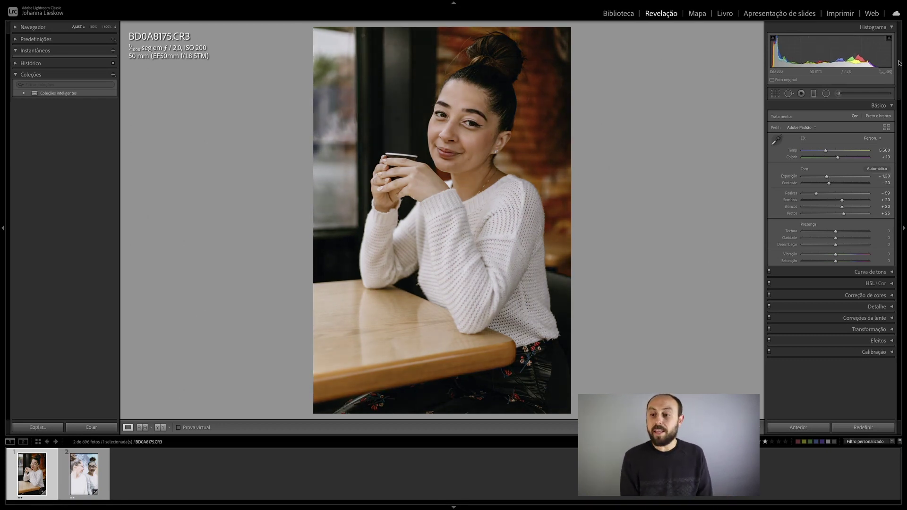
Draw a radial filter on the portrait, then move, tilt and enlarge it so the ellipse surrounds the woman's head and torso.
left_click(826, 94)
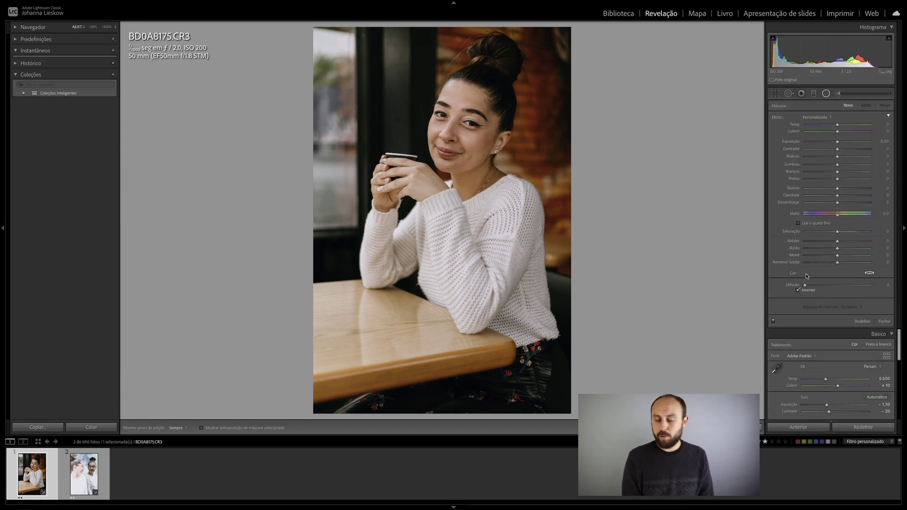
left_click_drag(438, 84, 532, 248)
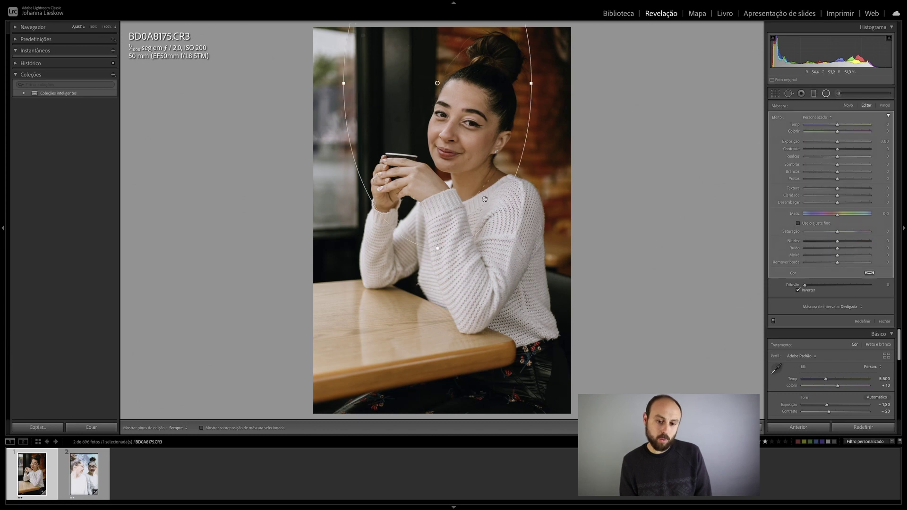
left_click_drag(445, 137, 475, 241)
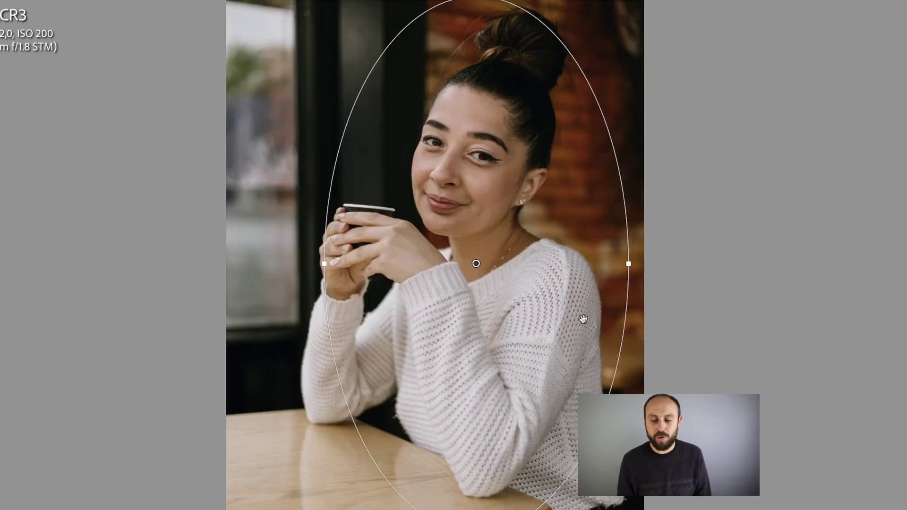
left_click_drag(324, 264, 332, 279)
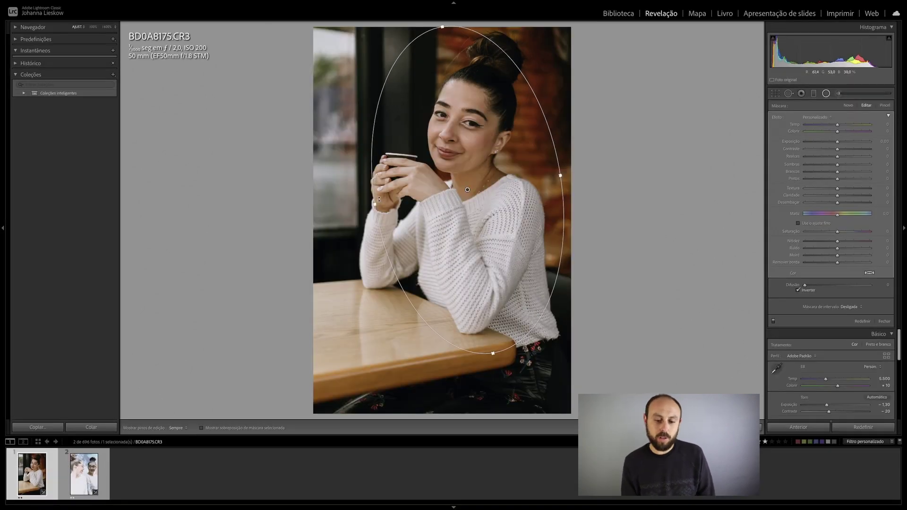
left_click_drag(376, 204, 355, 207)
left_click_drag(493, 354, 495, 371)
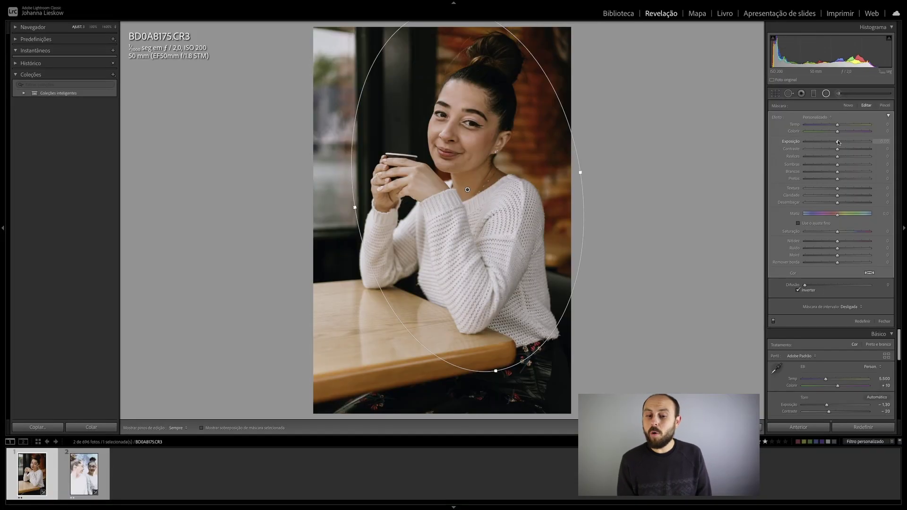
Raise the radial filter's exposure to 1,69 and leave the radial filter tool.
left_click_drag(792, 71, 795, 73)
left_click_drag(839, 143, 853, 142)
left_click(828, 95)
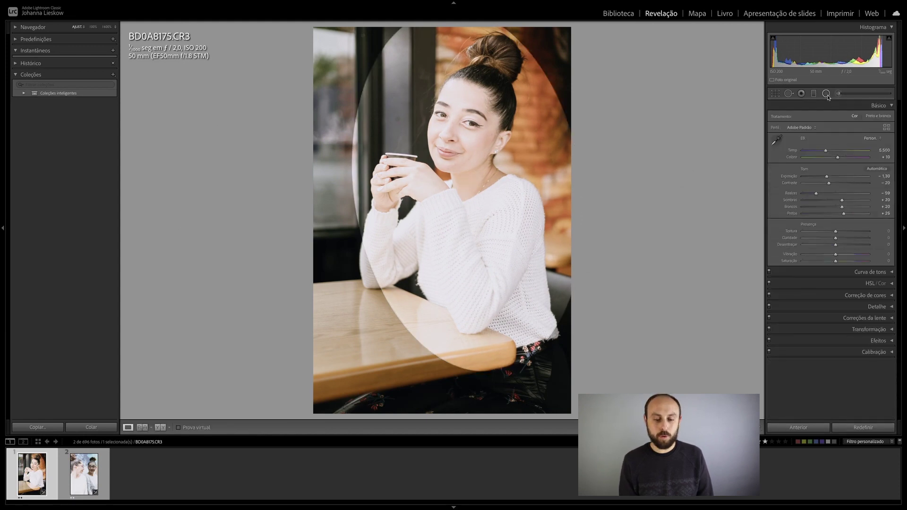
Examine the radial filter's edge close up at the window frame and beside the woman's hair.
left_click(363, 79)
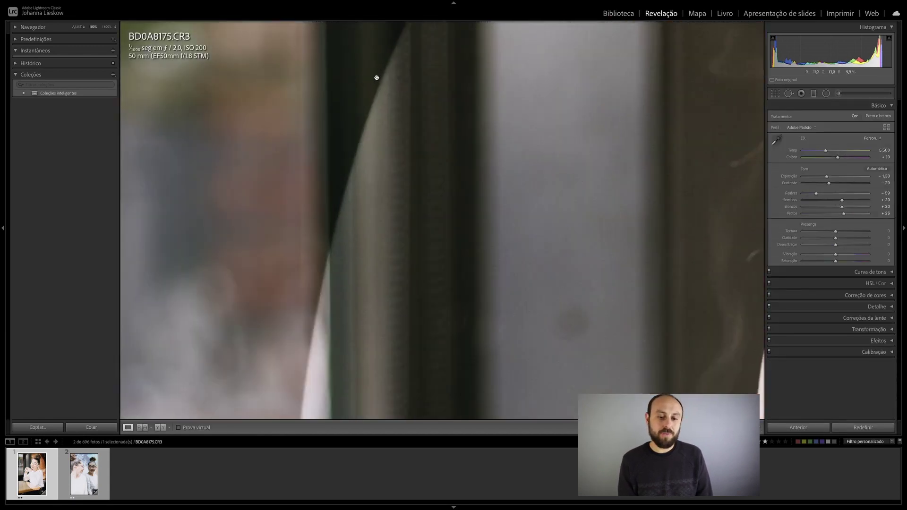
left_click(355, 147)
left_click(469, 125)
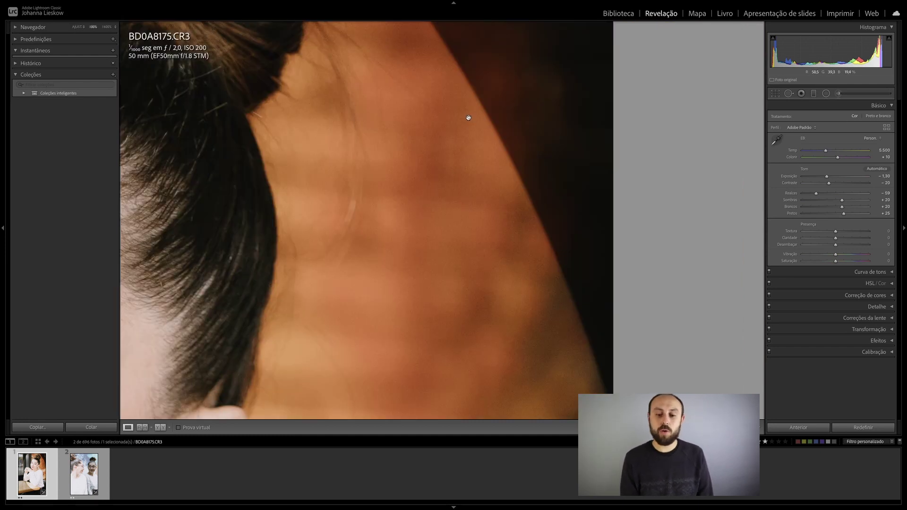
left_click_drag(446, 151, 408, 206)
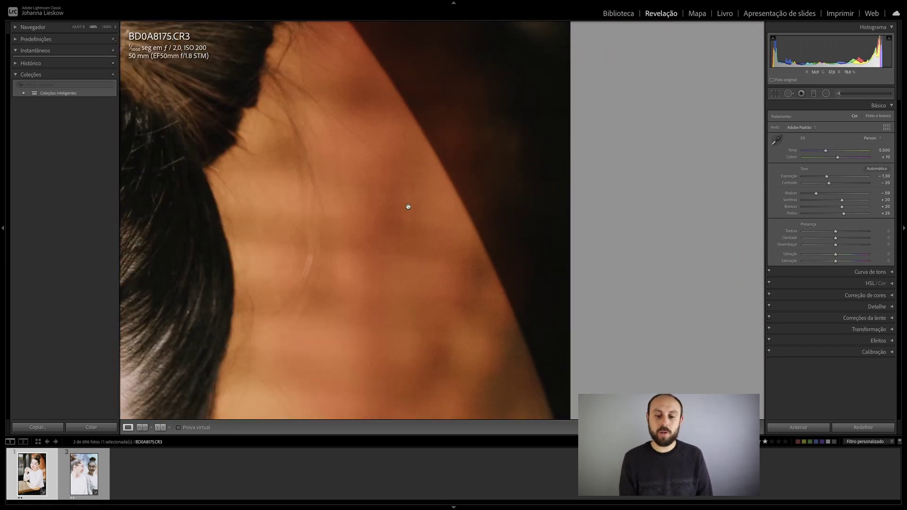
left_click(460, 155)
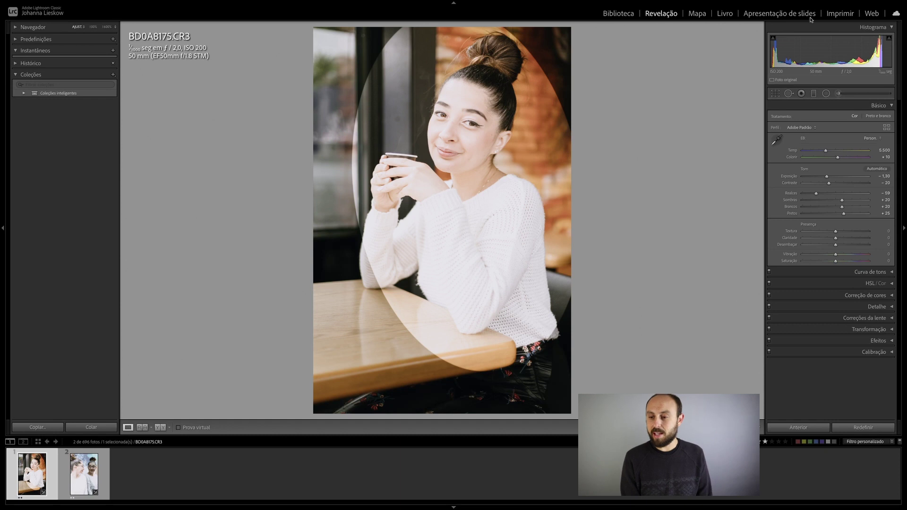
Select the radial filter around the woman, turn off its Inverter option and leave the tool.
left_click(826, 93)
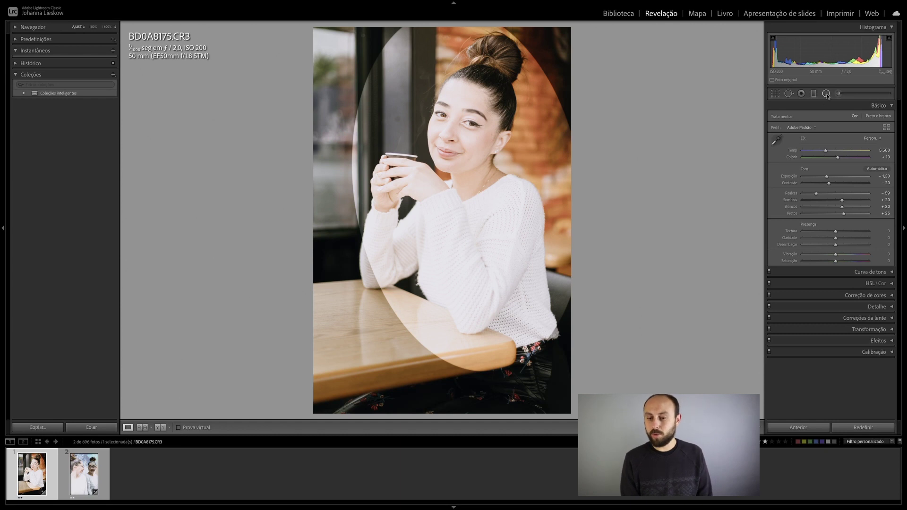
left_click(467, 190)
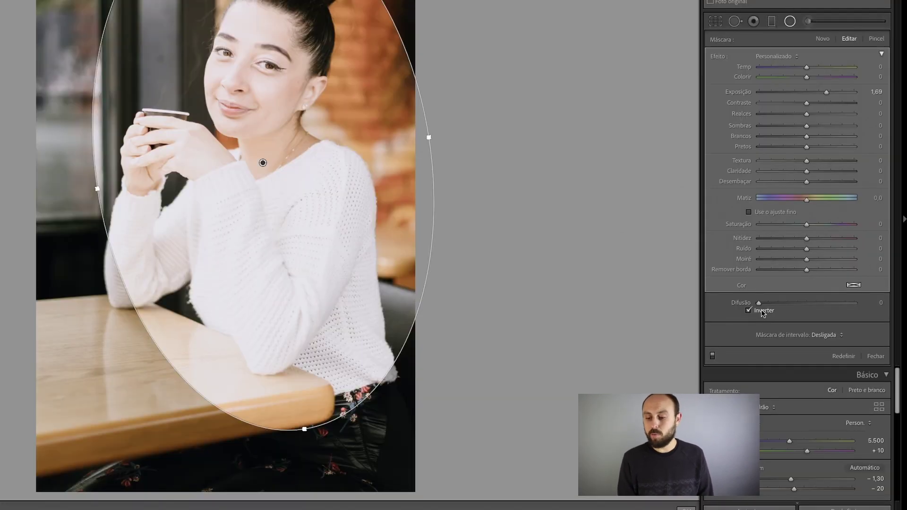
left_click(762, 313)
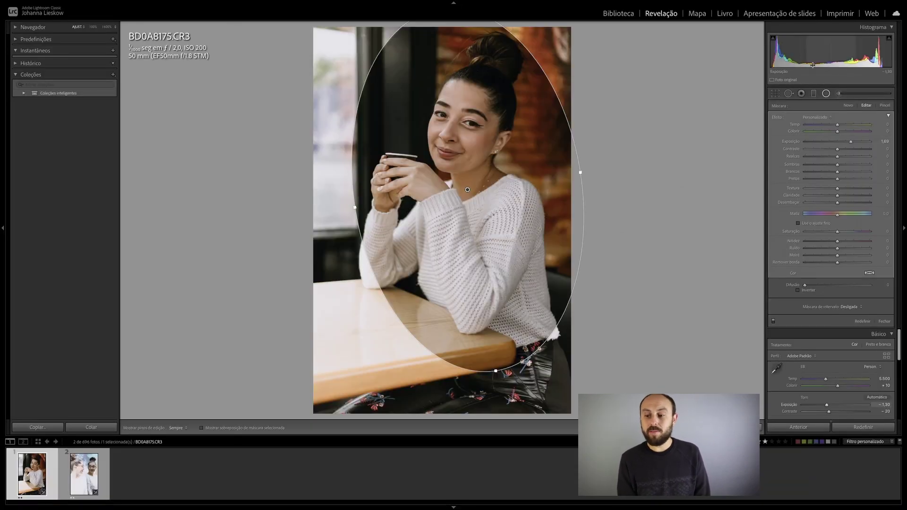
left_click(826, 94)
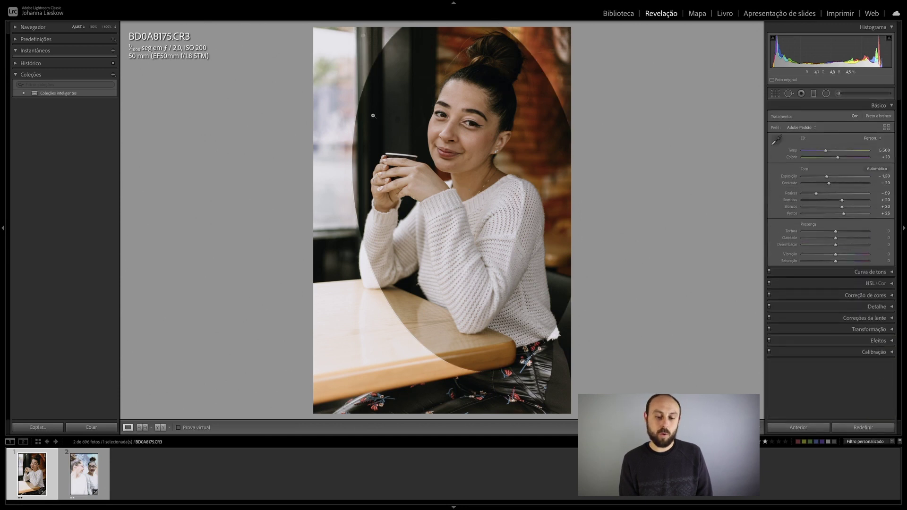
Examine the edge of the non-inverted radial filter close up beside the window.
left_click(373, 115)
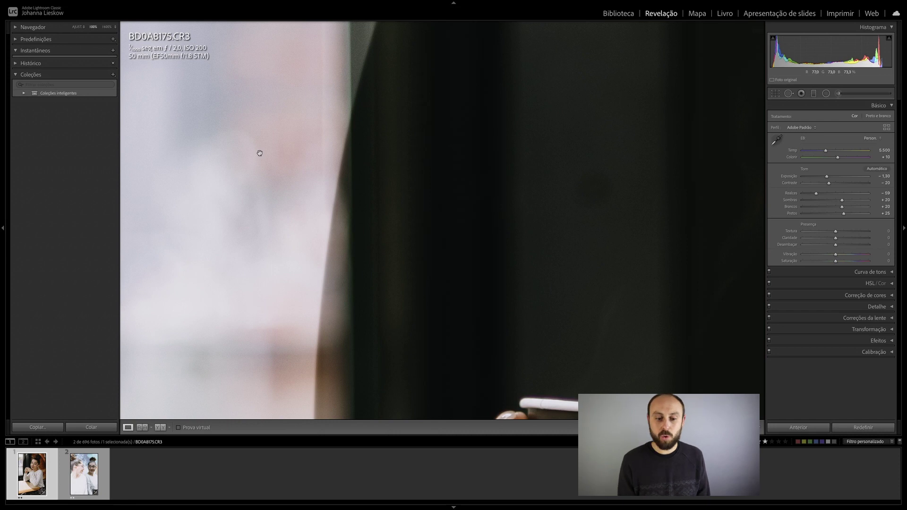
left_click(260, 153)
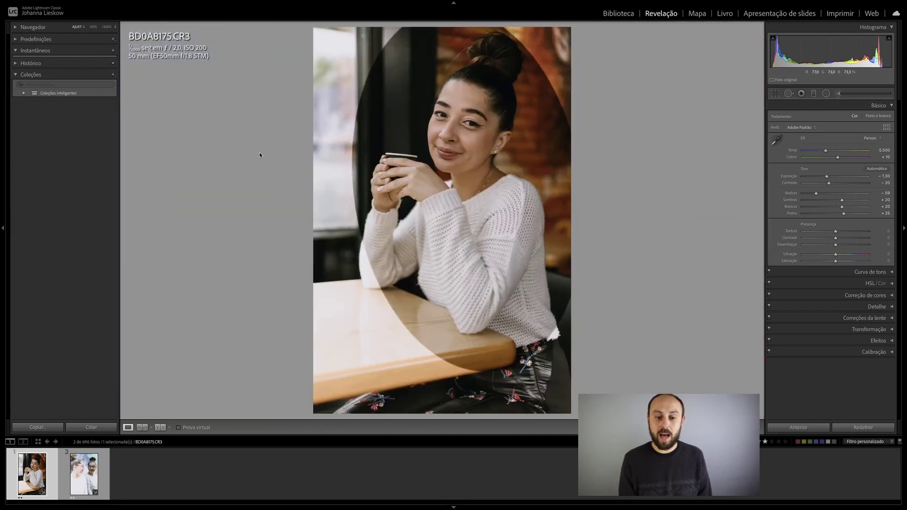
left_click(377, 121)
left_click(377, 122)
Reopen the radial filter and toggle its Inverter option to compare both effects, leaving it enabled.
key("shift+m")
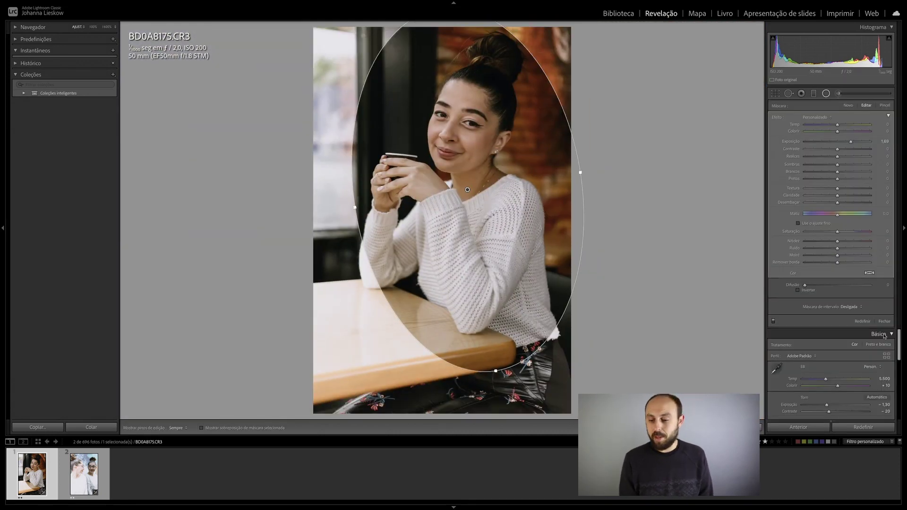
left_click(806, 291)
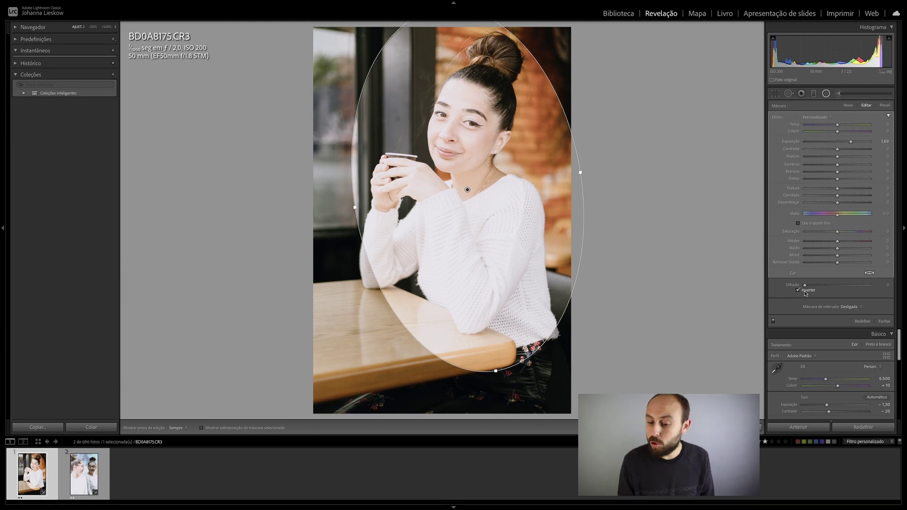
left_click(806, 291)
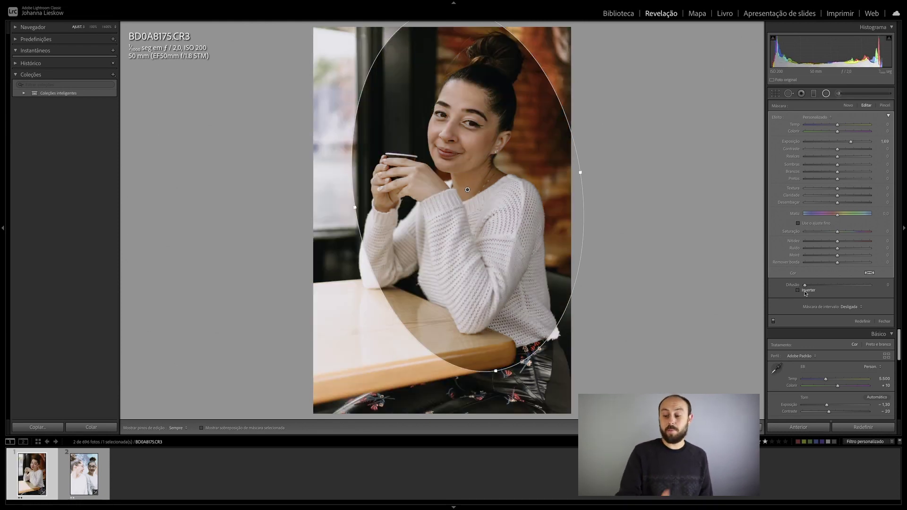
left_click(805, 292)
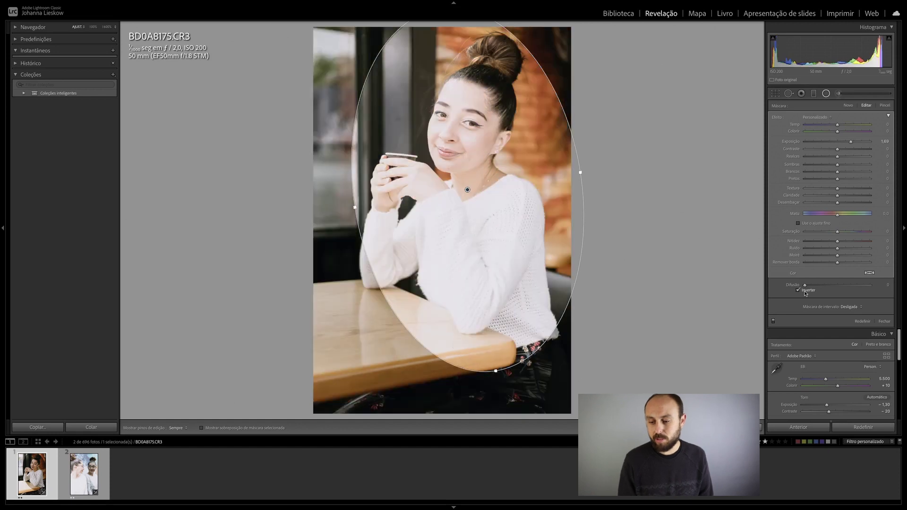
Leave the radial filter tool and inspect the mask's edge close up on the brick wall beside her hair.
left_click(826, 94)
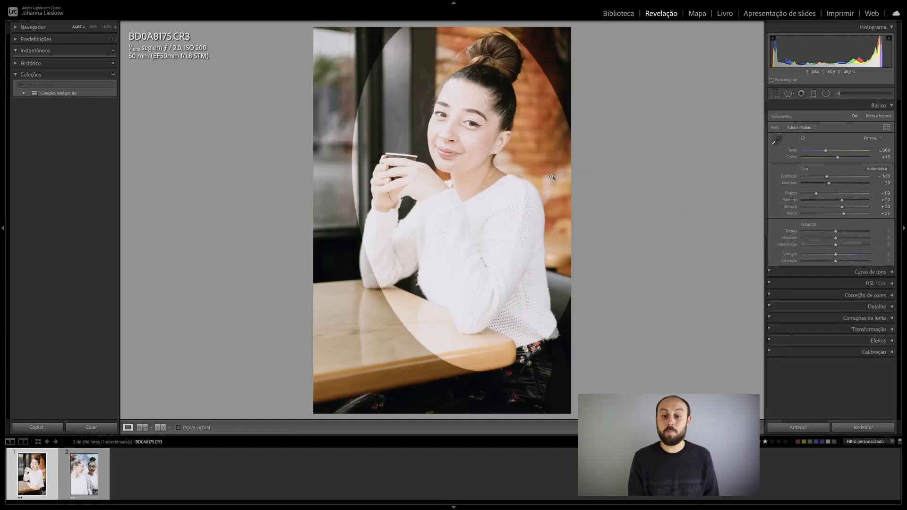
left_click(557, 67)
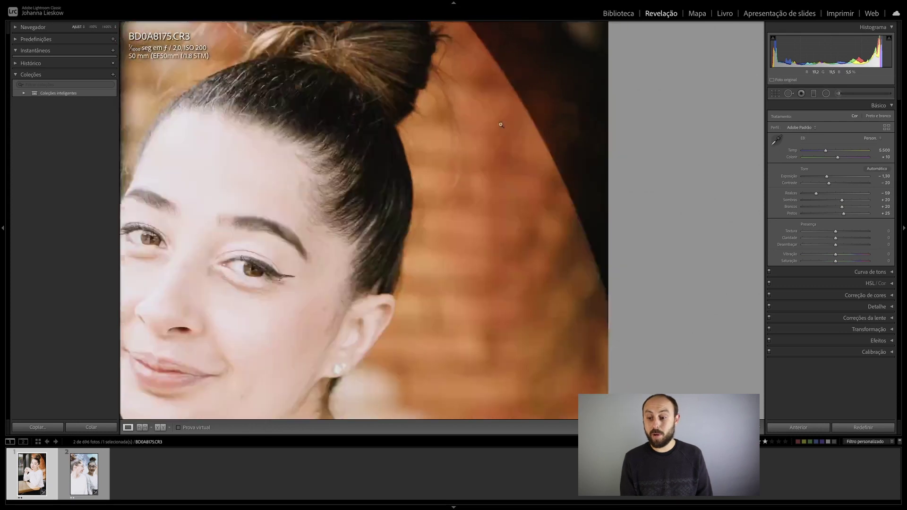
left_click(501, 125)
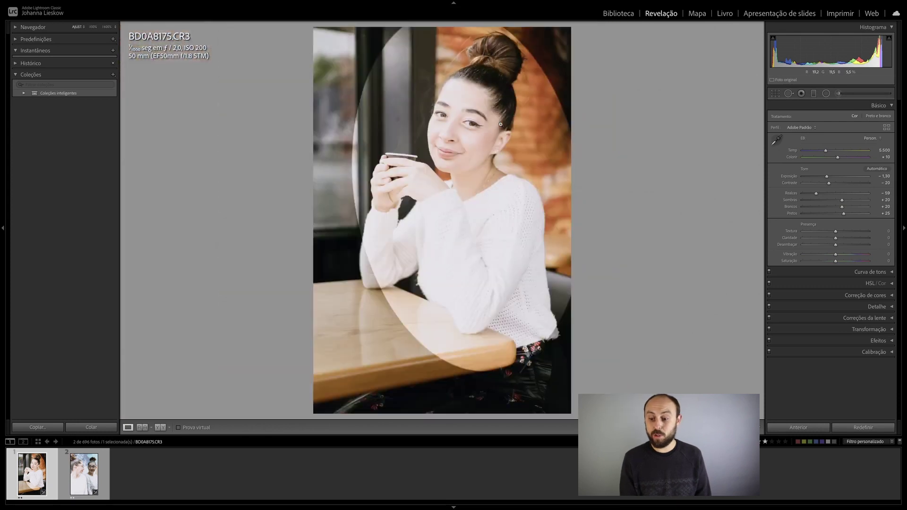
Reopen the radial filter tool and set its feathering (Difusão) to 100.
left_click(826, 94)
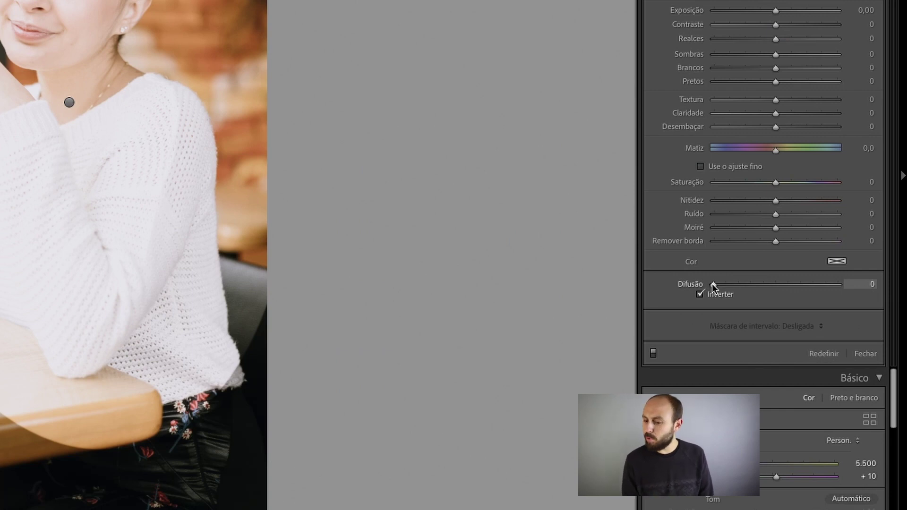
left_click_drag(713, 284, 869, 286)
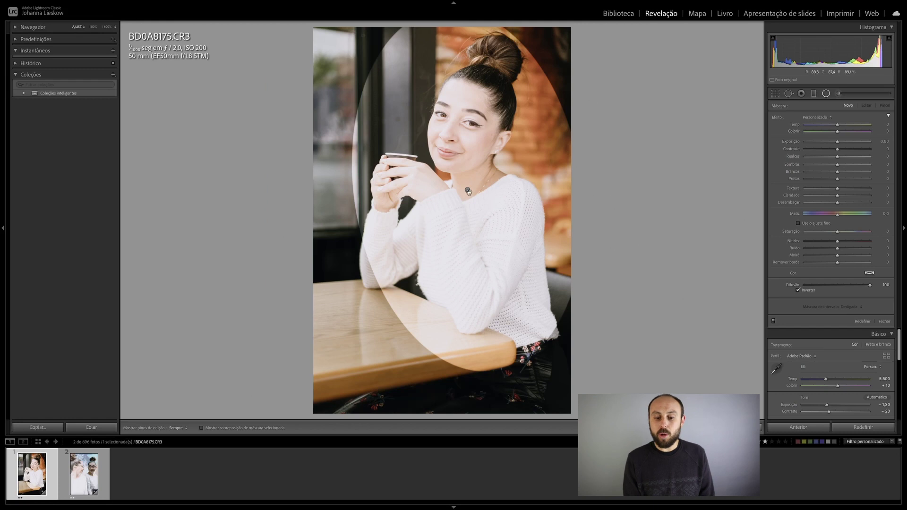
Set the existing radial mask's feathering (Difusão) to 100 and reposition the ellipse so its centre sits on her chin.
left_click(467, 190)
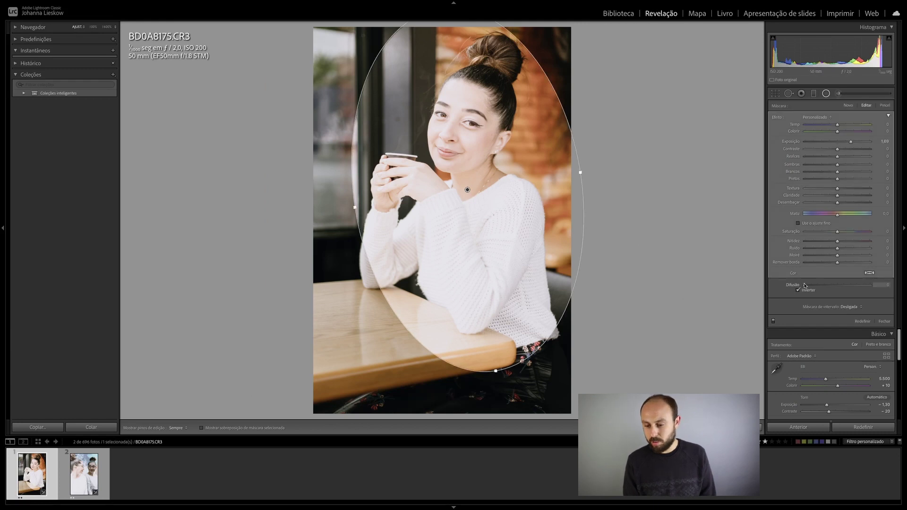
left_click_drag(806, 285, 870, 285)
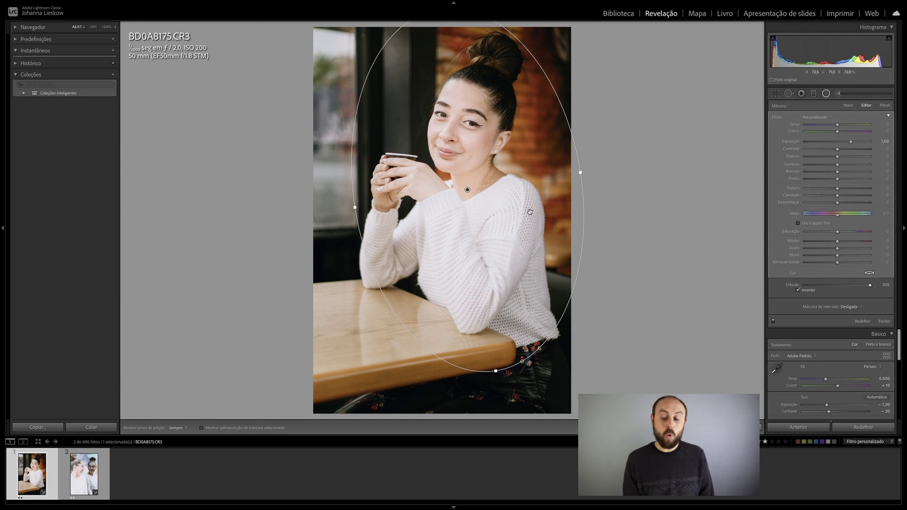
left_click_drag(464, 213, 509, 219)
left_click_drag(517, 170, 508, 169)
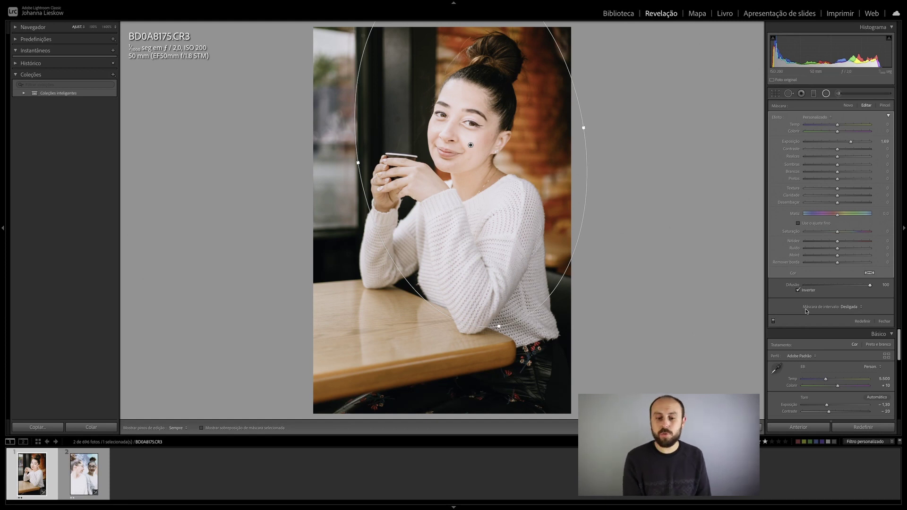
left_click_drag(471, 145, 481, 223)
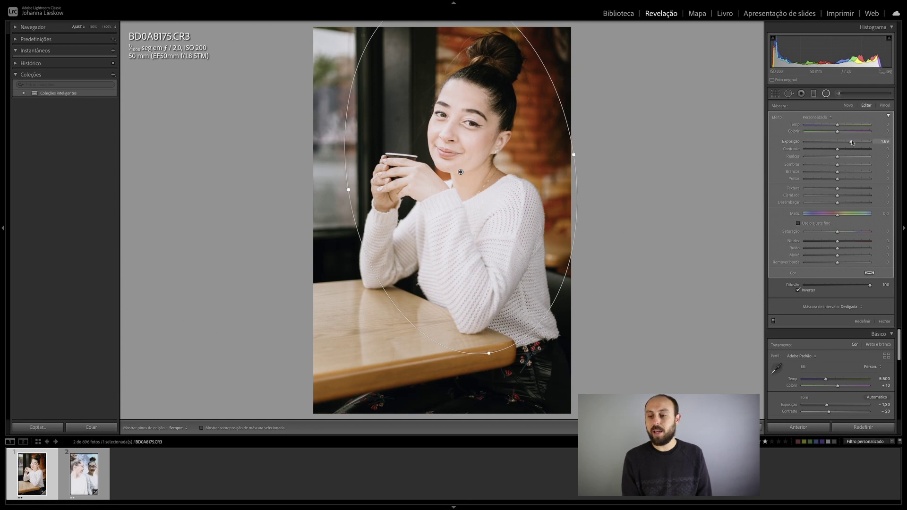
Lower the radial mask's exposure (Exposição) to 1,10.
key("Down")
key("Down")
key("Down")
key("Down")
key("Down")
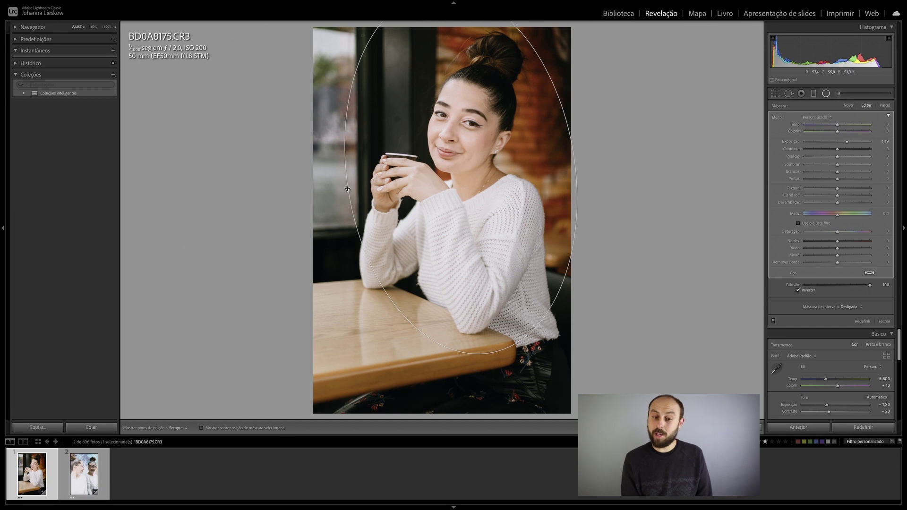
Enlarge the ellipse beyond the photo's brick-wall side, centre it on her cheek, and set the mask's exposure to 1,20.
left_click_drag(347, 188, 416, 189)
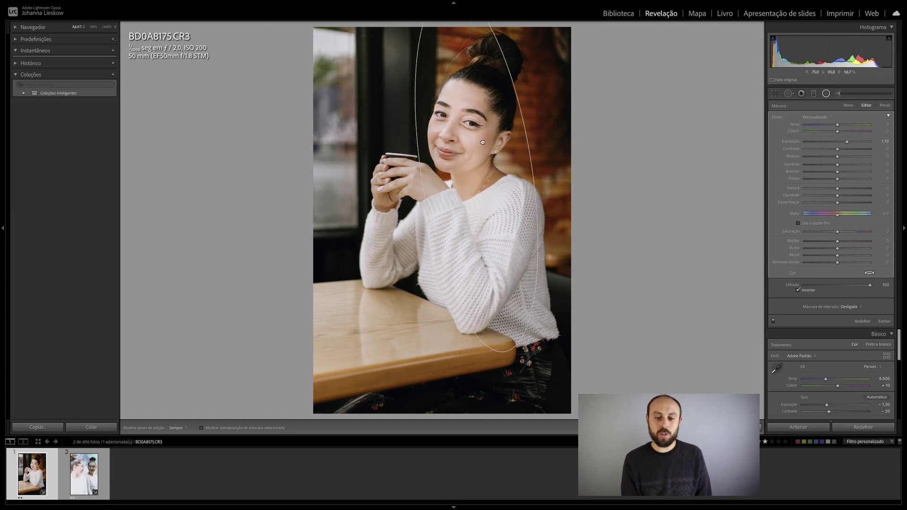
left_click_drag(482, 143, 475, 139)
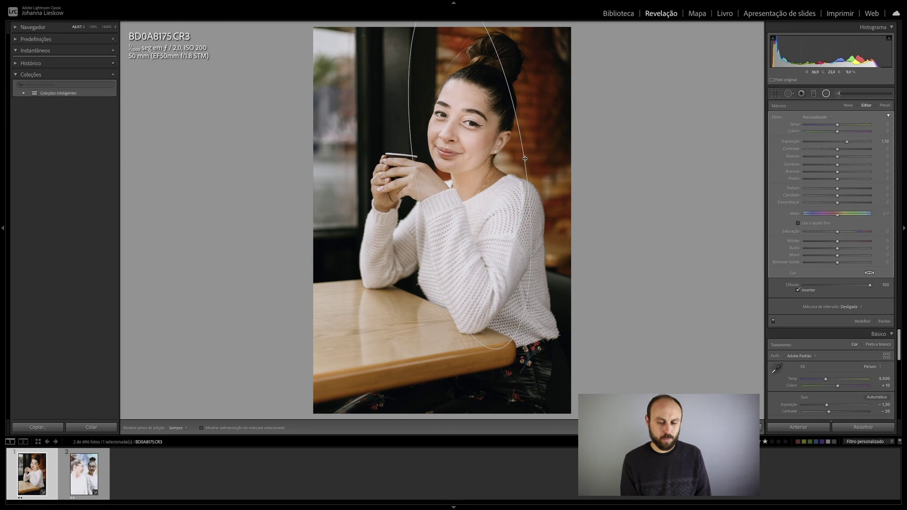
left_click_drag(525, 159, 625, 144)
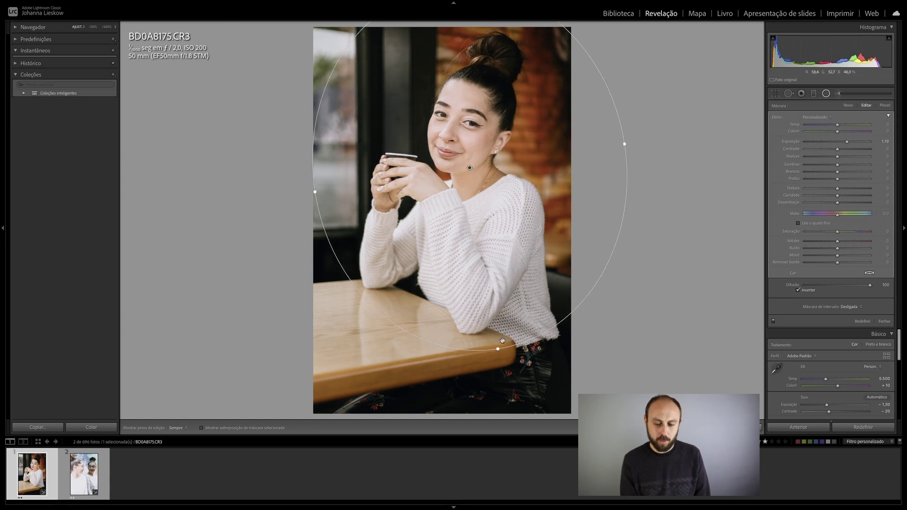
left_click_drag(498, 348, 504, 389)
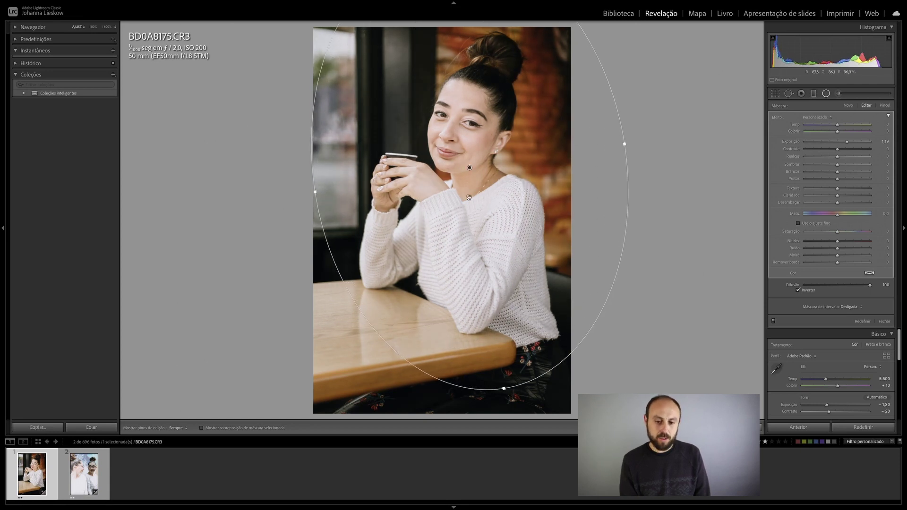
left_click_drag(469, 203, 486, 170)
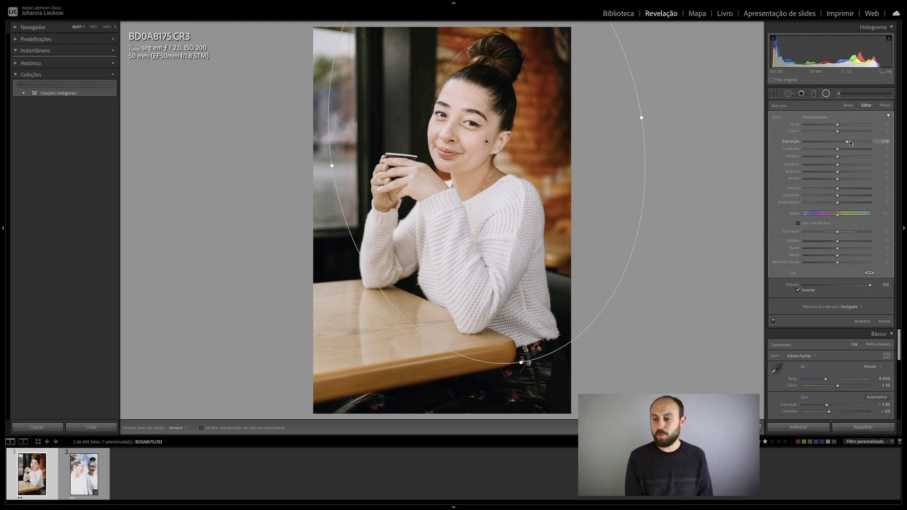
left_click_drag(846, 142, 848, 143)
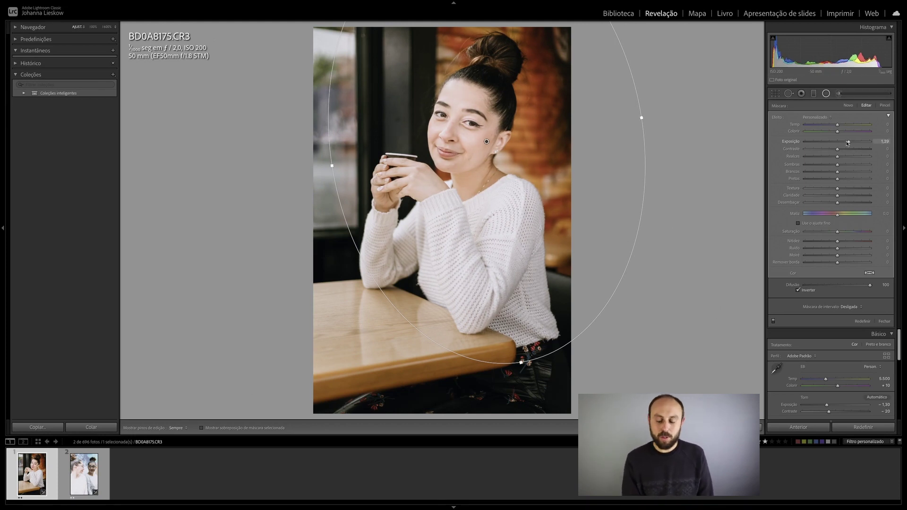
Leave the radial filter tool and lower the whole photo's exposure to −1,60.
left_click(826, 94)
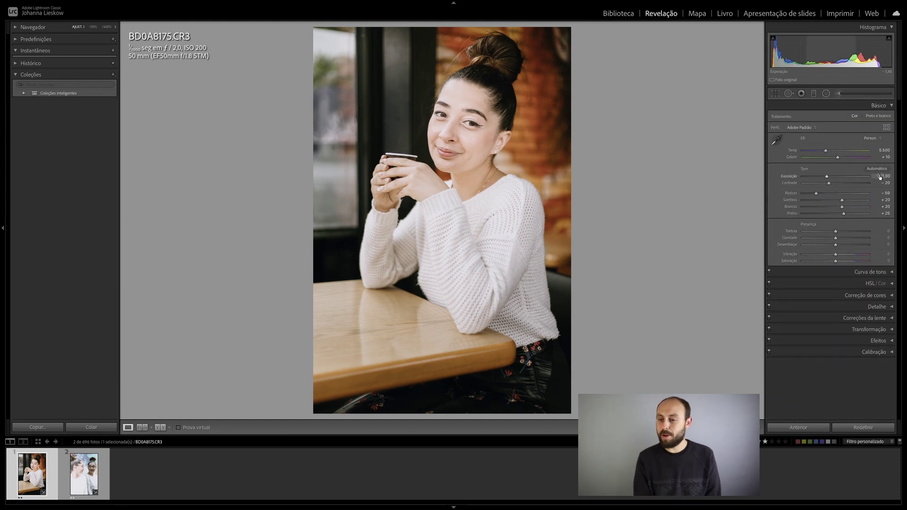
key("Down")
key("Down")
key("Down")
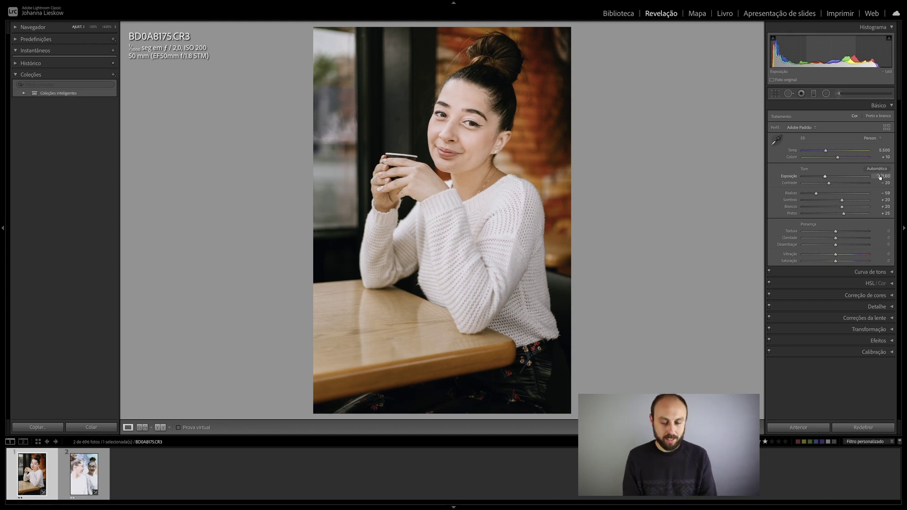
Hide the surrounding panels and compare the portrait before and after editing, ending on the edited version.
key("shift+Tab")
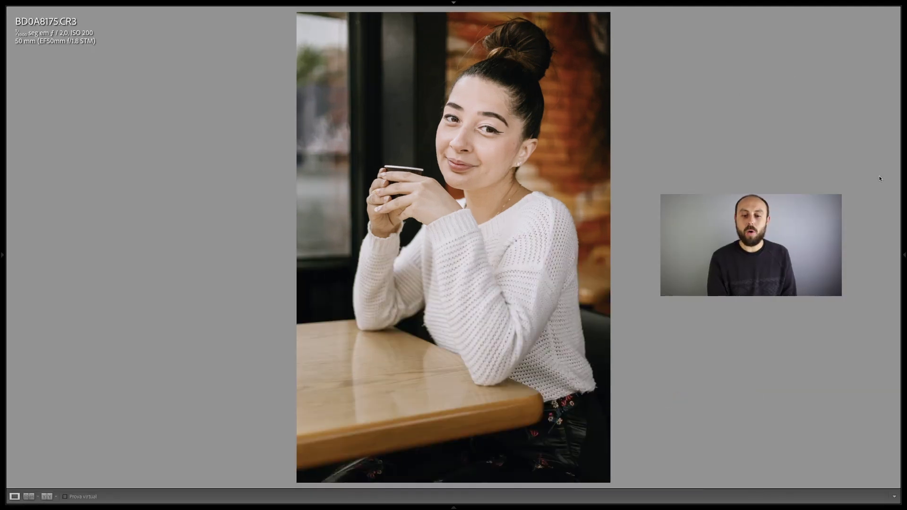
key("backslash")
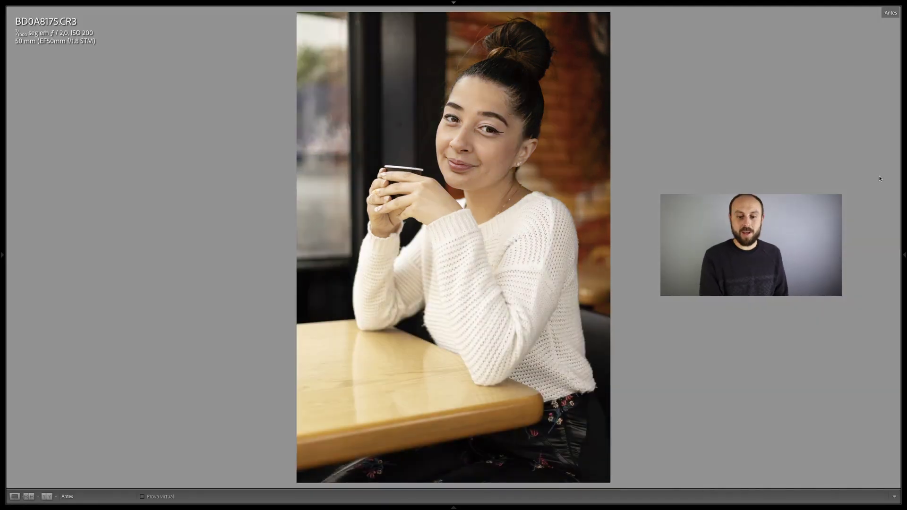
key("backslash")
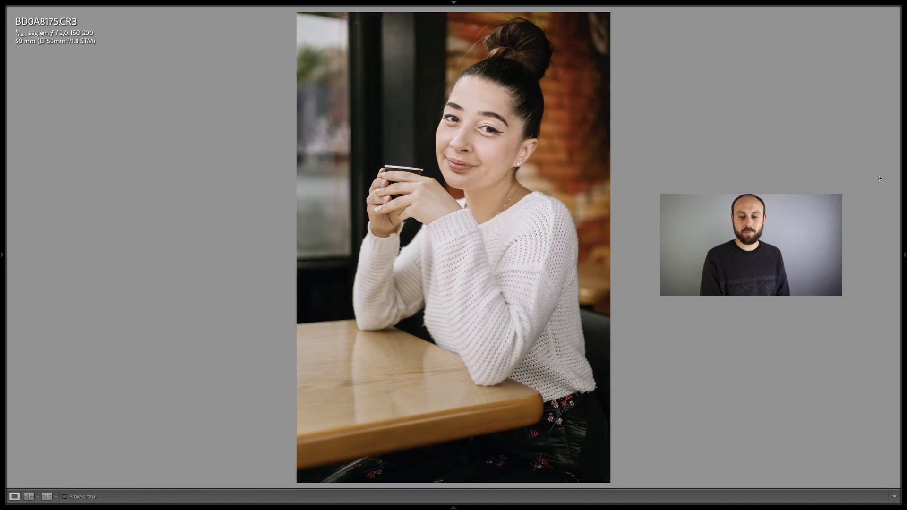
key("backslash")
key("backslash")
key("backslash")
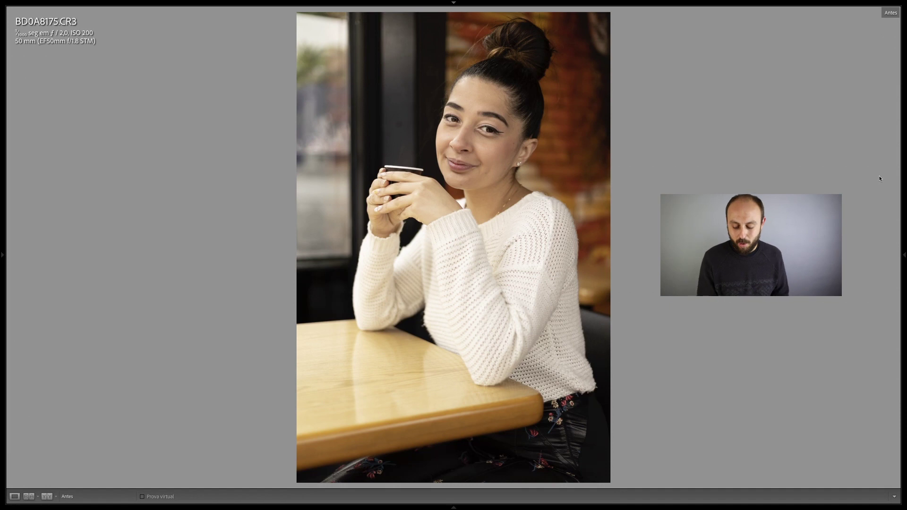
key("backslash")
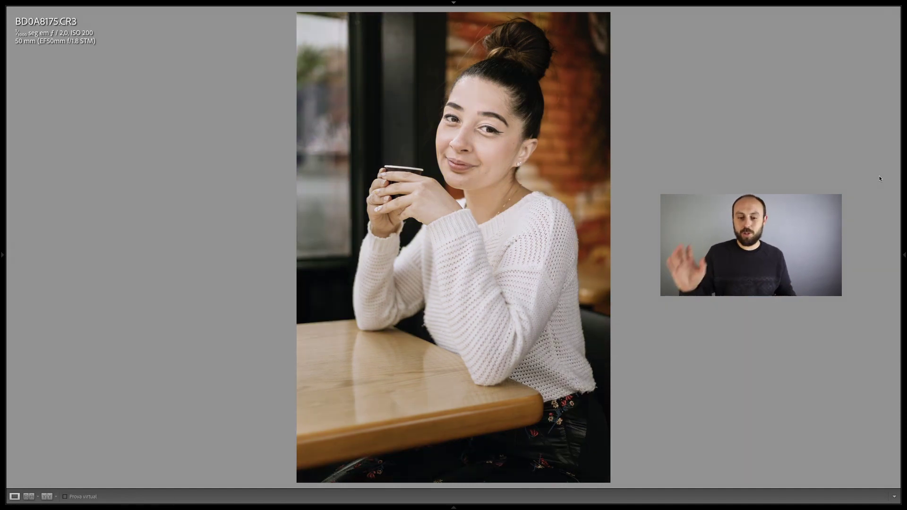